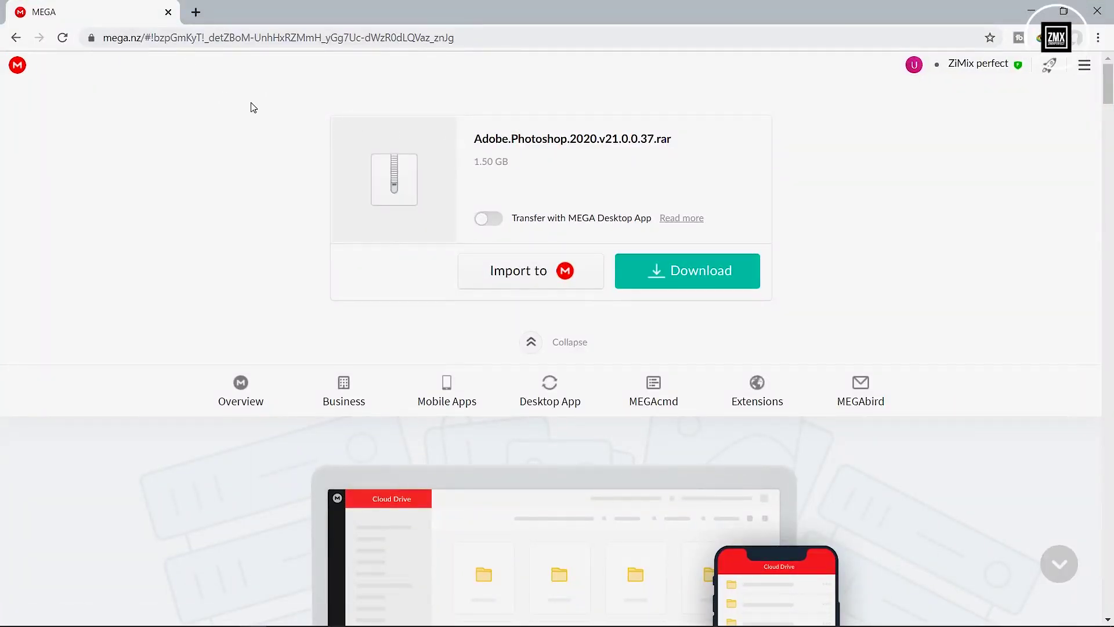
Start downloading Adobe.Photoshop.2020.v21.0.0.37.rar from the MEGA page and pause the transfer
{"action": "left_click_drag", "start_coordinate": [457, 40], "coordinate": [79, 52]}
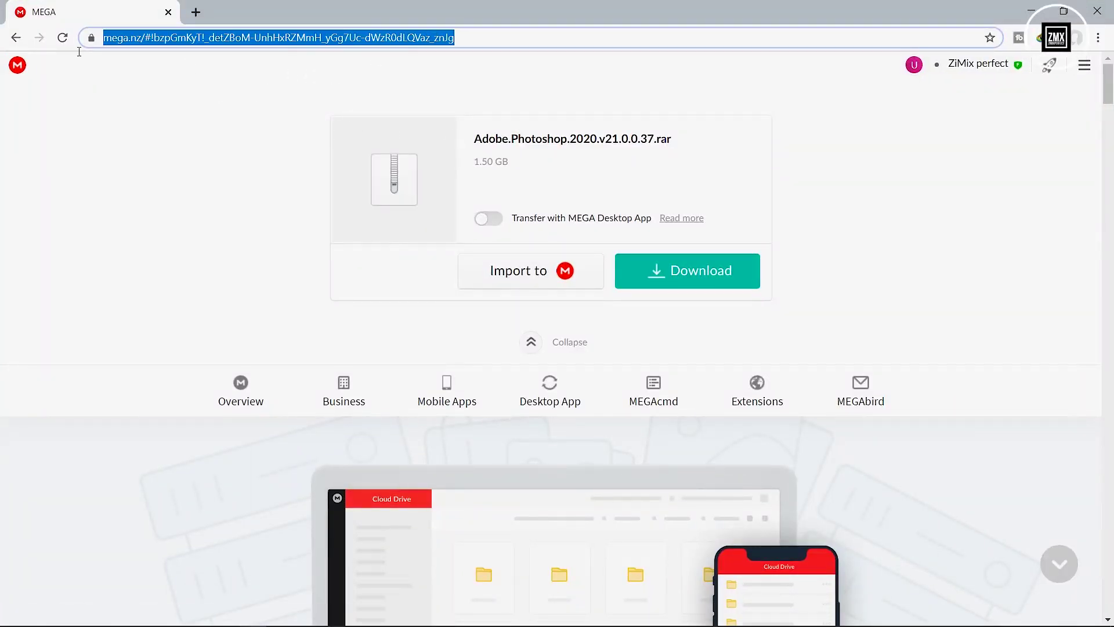
{"action": "left_click", "coordinate": [226, 99]}
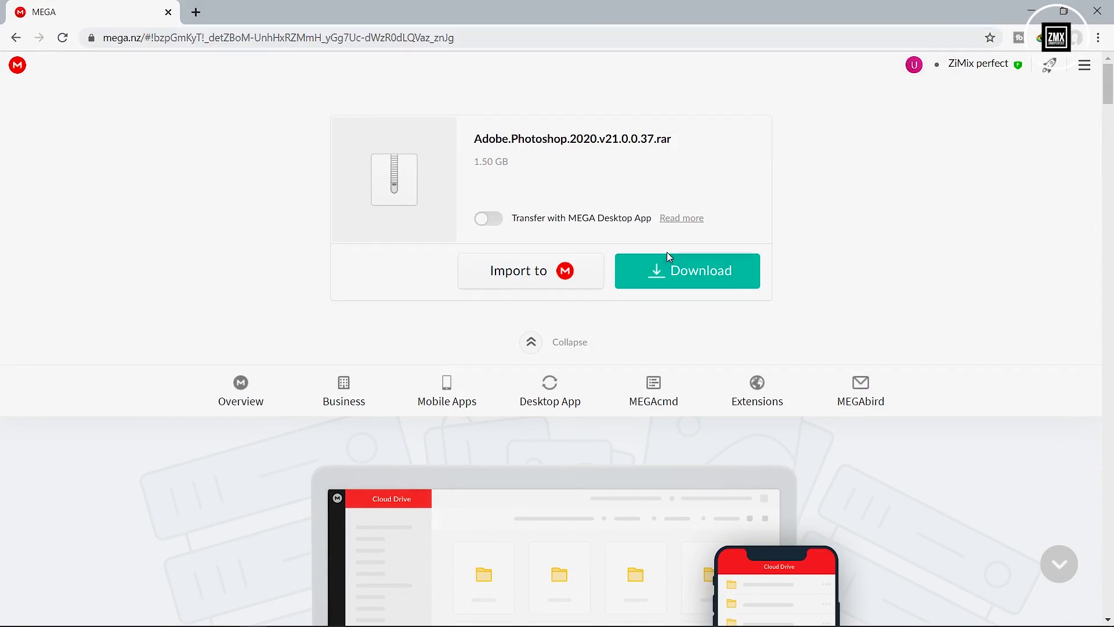
{"action": "left_click", "coordinate": [682, 280]}
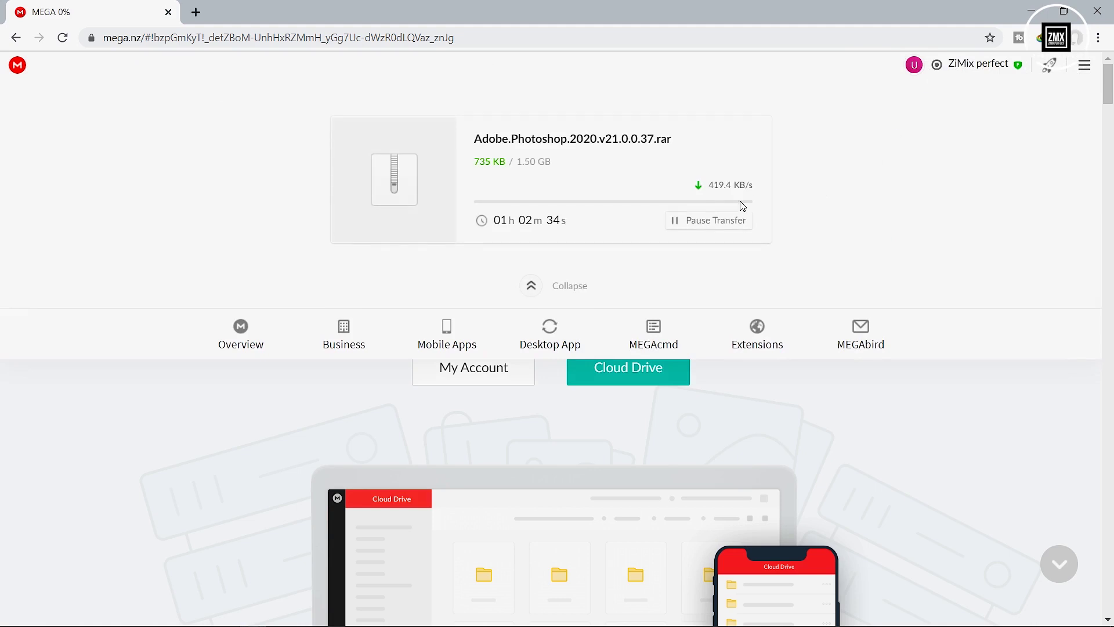
{"action": "left_click", "coordinate": [701, 225]}
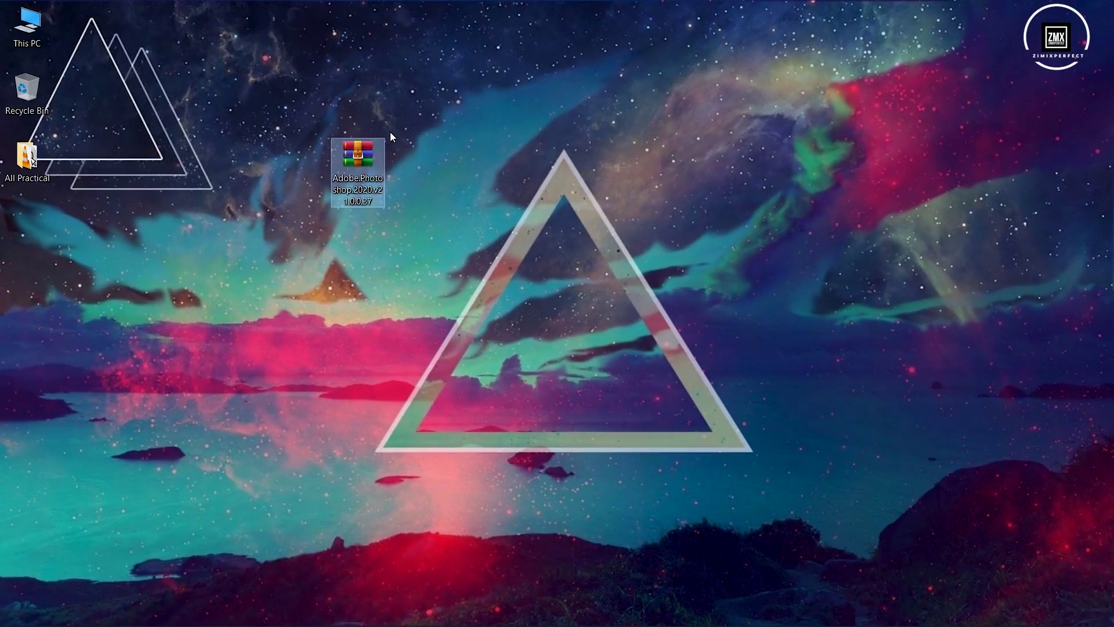
Extract the Photoshop archive on the desktop into its own Adobe.Photoshop.2020.v21.0.0.37 folder, running the extraction in the background
{"action": "left_click", "coordinate": [367, 160]}
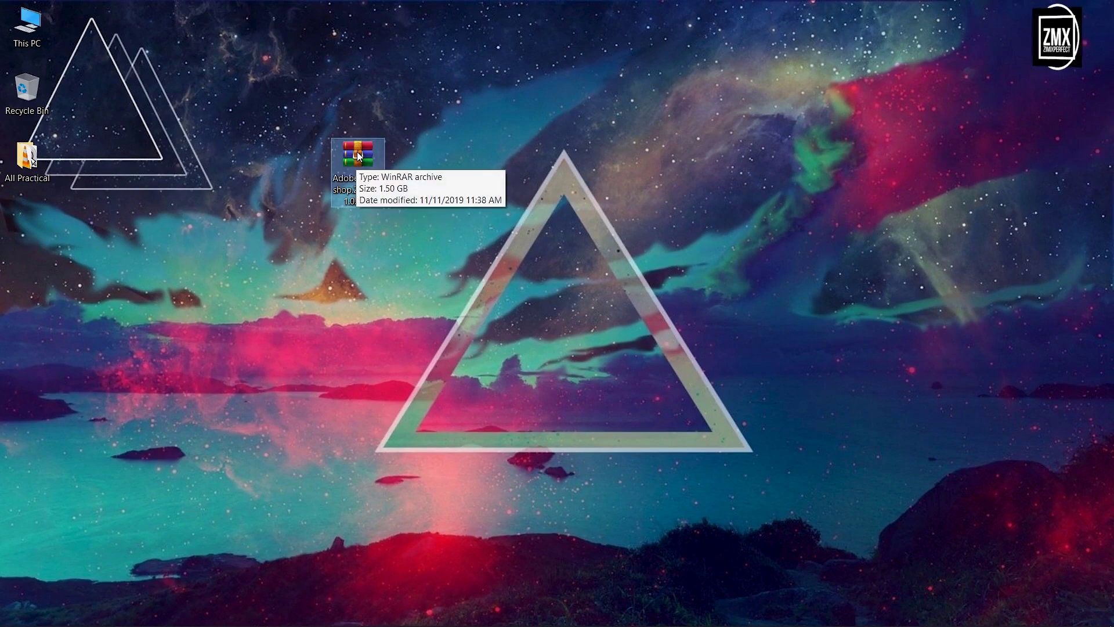
{"action": "right_click", "coordinate": [358, 154]}
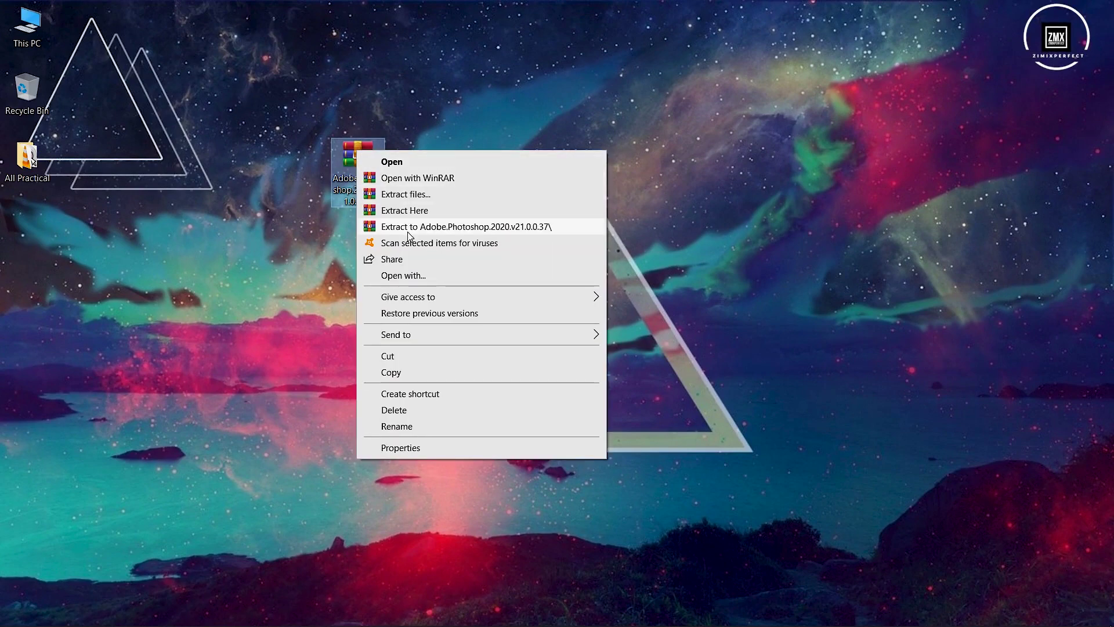
{"action": "left_click", "coordinate": [384, 228]}
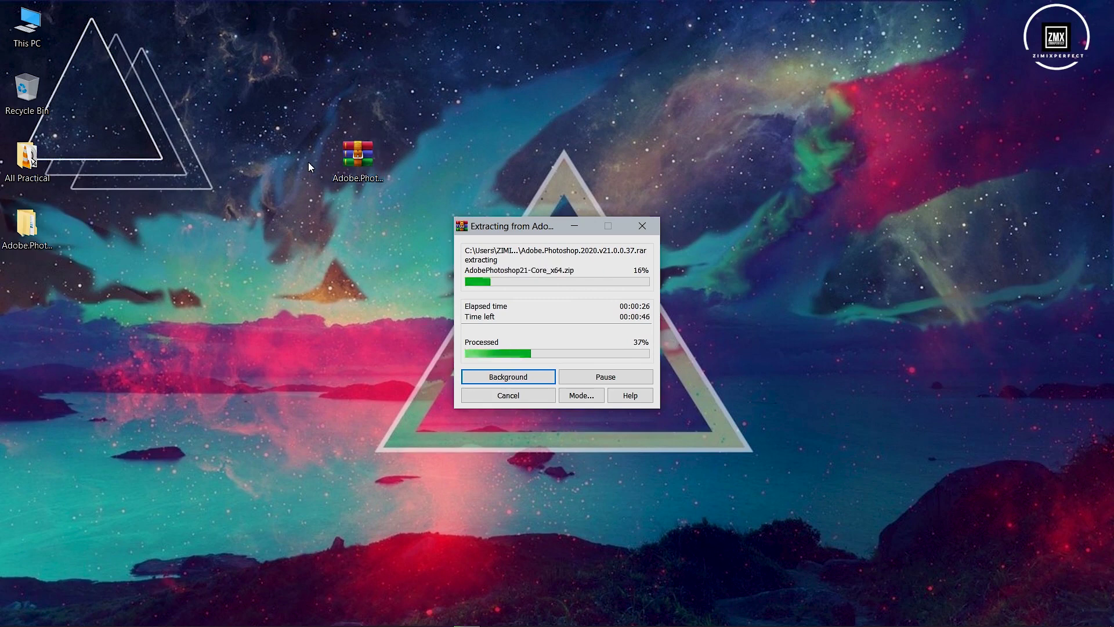
{"action": "right_click", "coordinate": [789, 189]}
{"action": "left_click", "coordinate": [823, 232]}
{"action": "left_click", "coordinate": [508, 376]}
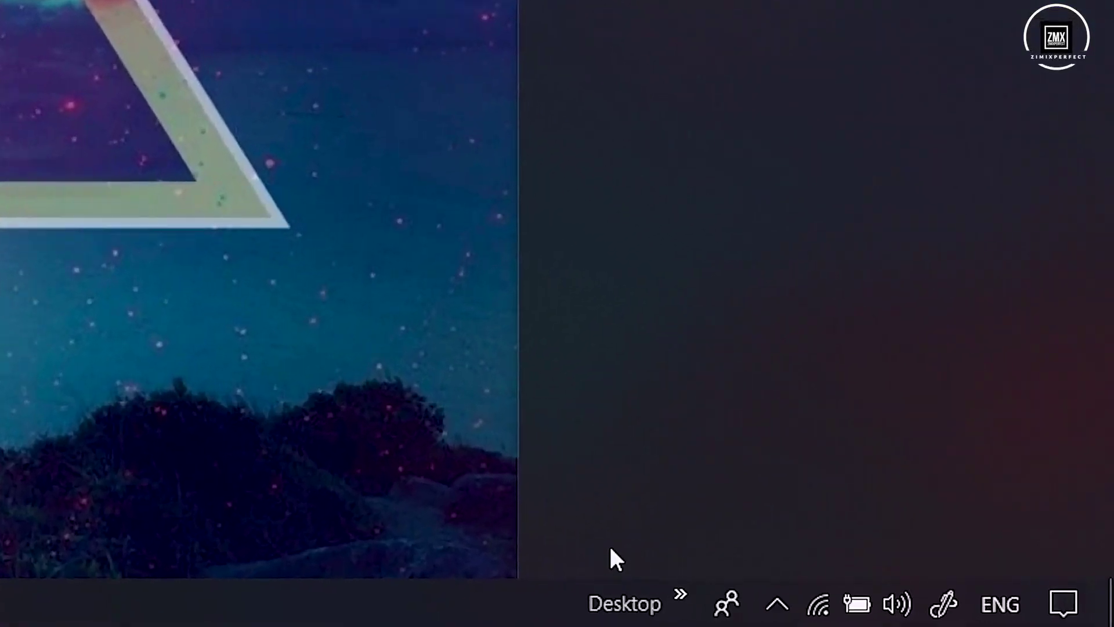
Turn off the internet connection and launch the AUTORUN application from the inner Adobe.Photoshop.2020.v21.0.0.37 folder
{"action": "left_click", "coordinate": [580, 499]}
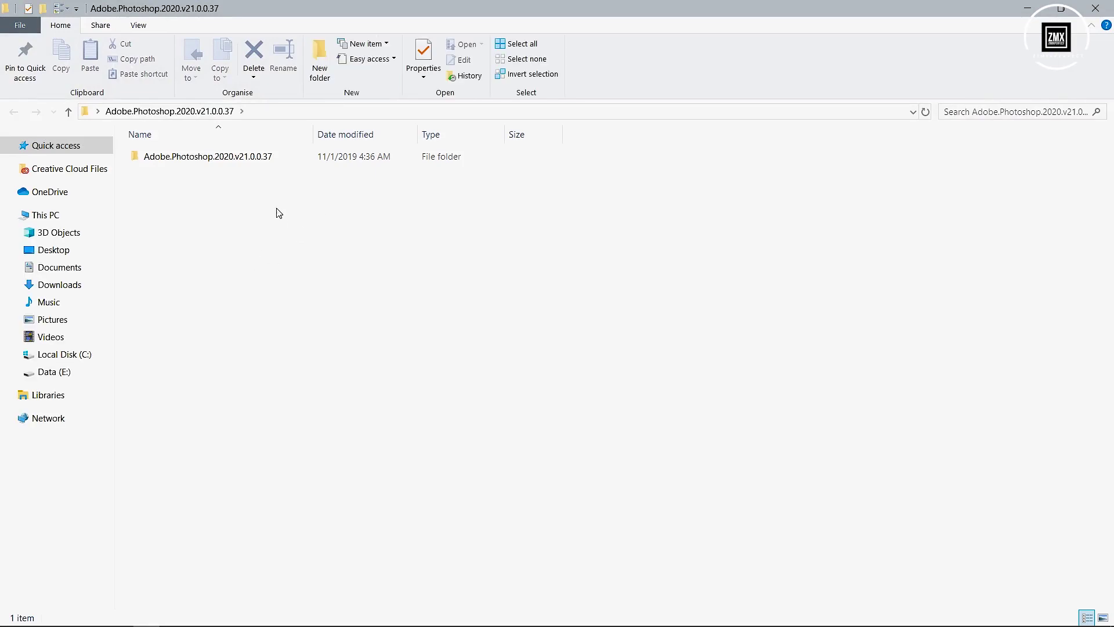
{"action": "double_click", "coordinate": [219, 157]}
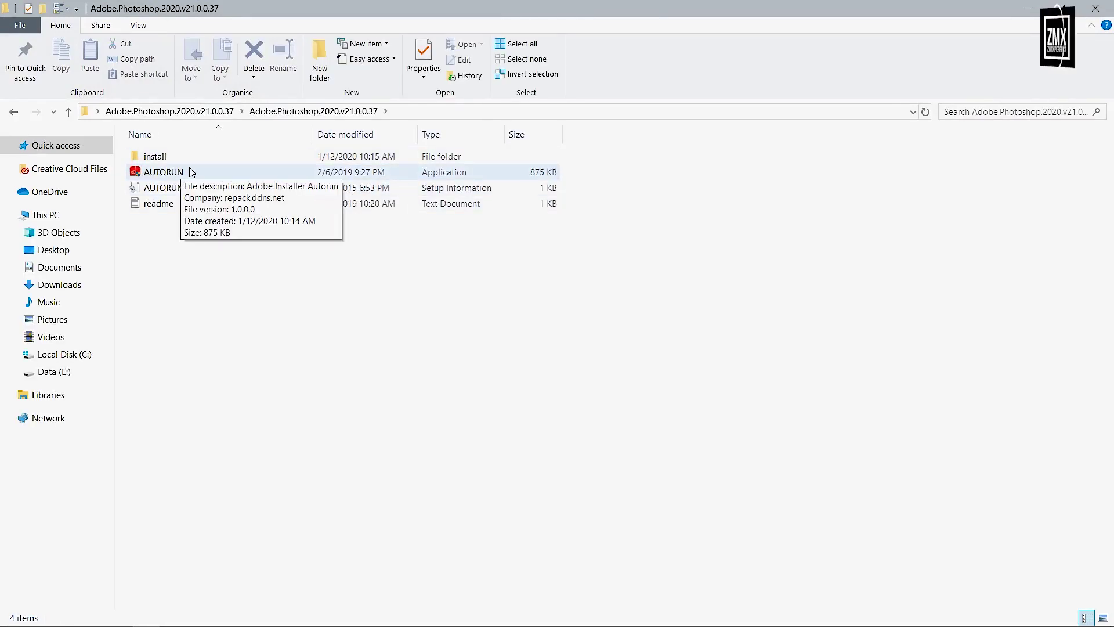
{"action": "double_click", "coordinate": [173, 173]}
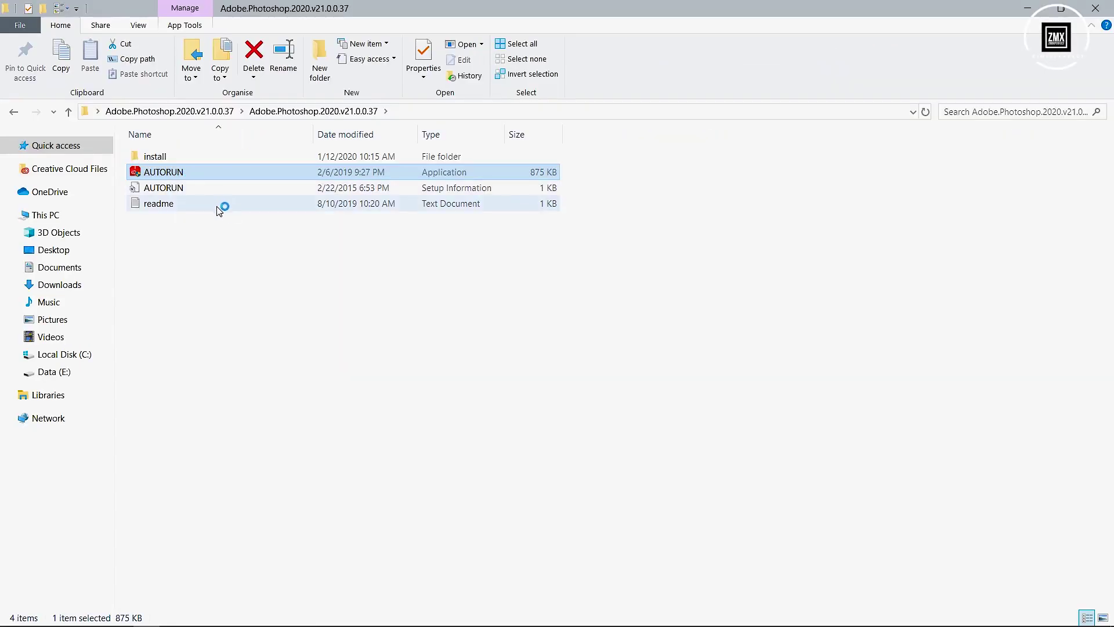
Clear the installer's options for the Visual C++ Redistributable Package and for disabling the internet automatically for 10 seconds
{"action": "left_click", "coordinate": [499, 380]}
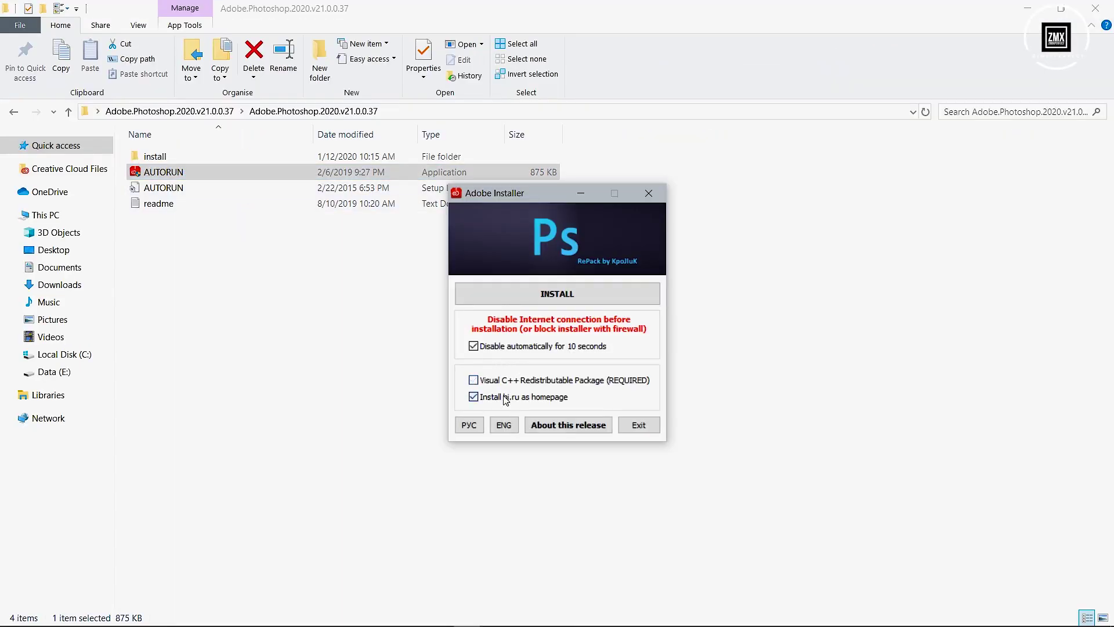
{"action": "left_click", "coordinate": [499, 350]}
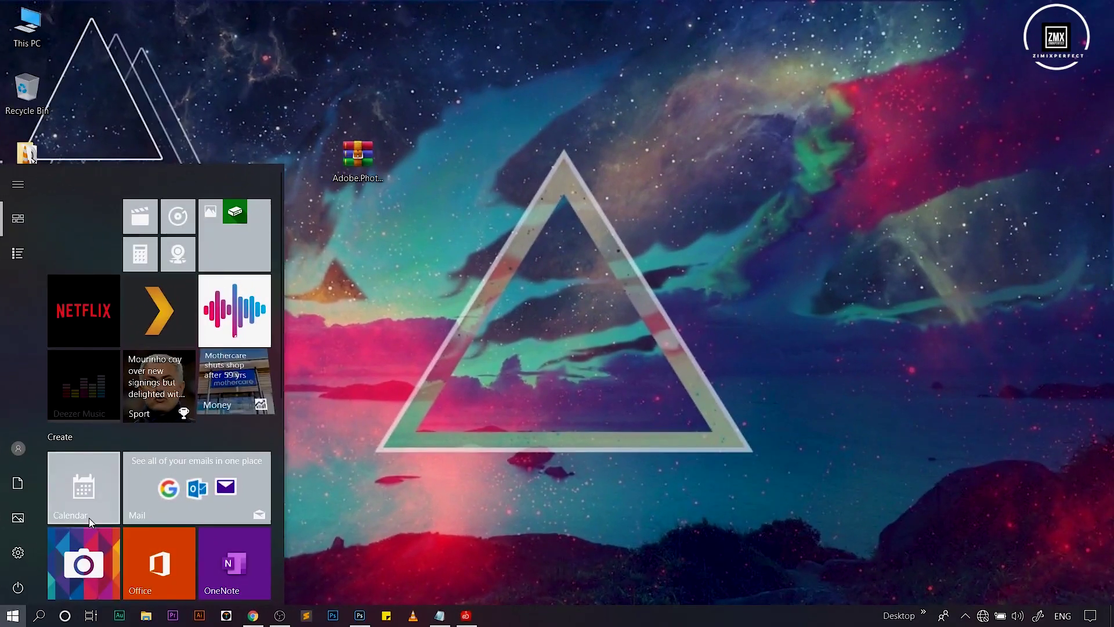
Search Windows for "fire" and open Windows Defender Firewall with Advanced Security
{"action": "key", "text": "super"}
{"action": "key", "text": "super"}
{"action": "type", "text": "fire"}
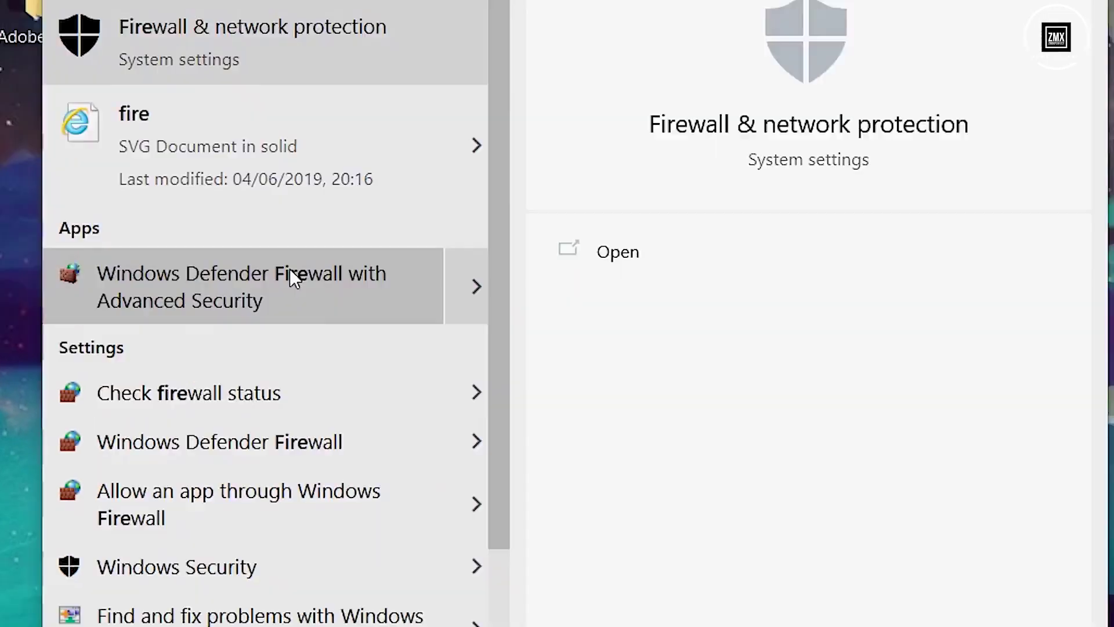
{"action": "left_click", "coordinate": [353, 223]}
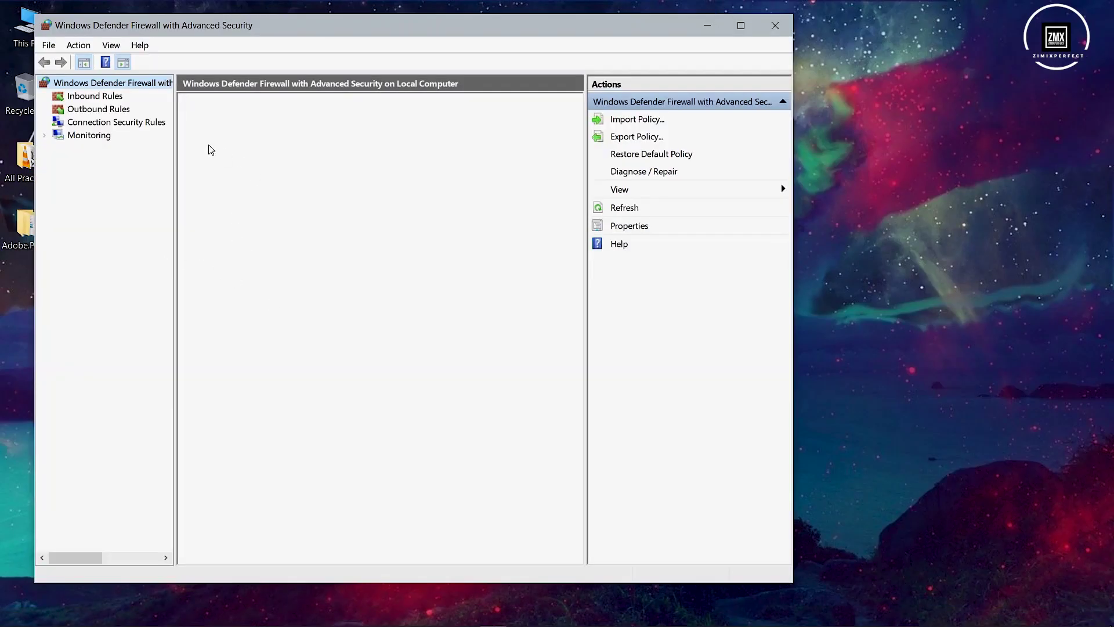
{"action": "left_click_drag", "start_coordinate": [348, 40], "coordinate": [390, 39]}
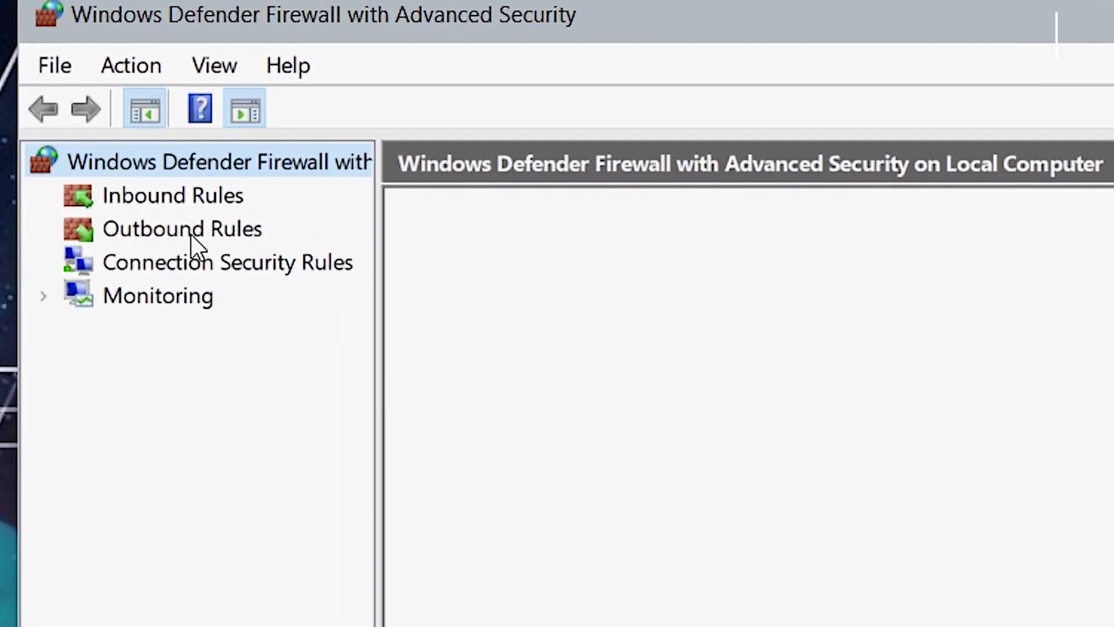
Start a new outbound firewall rule with Program as the rule type
{"action": "left_click", "coordinate": [131, 230]}
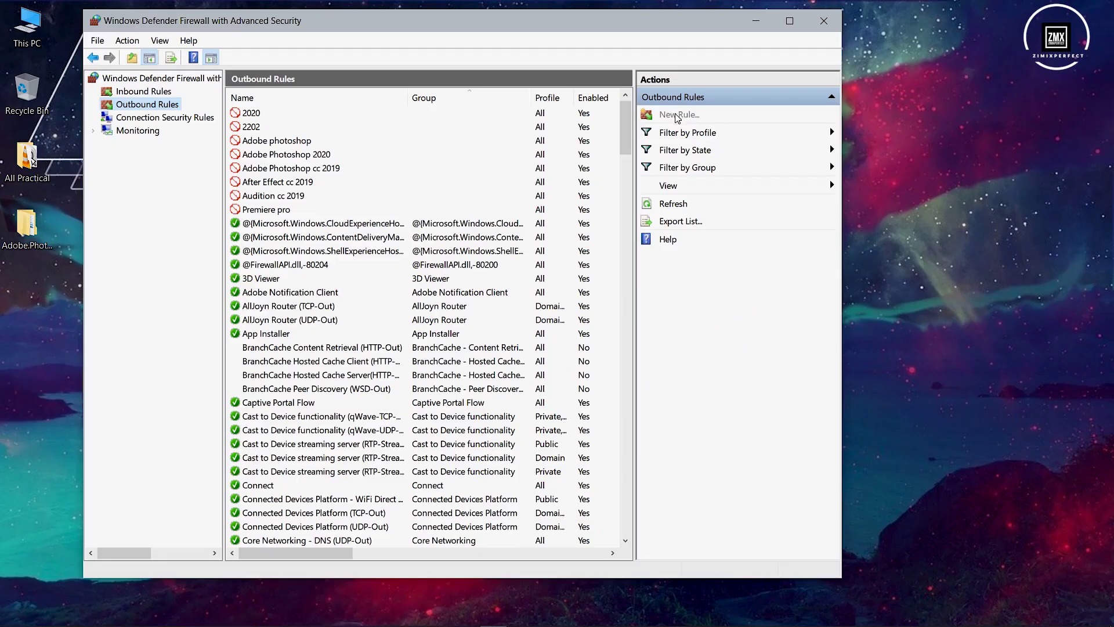
{"action": "left_click", "coordinate": [650, 253]}
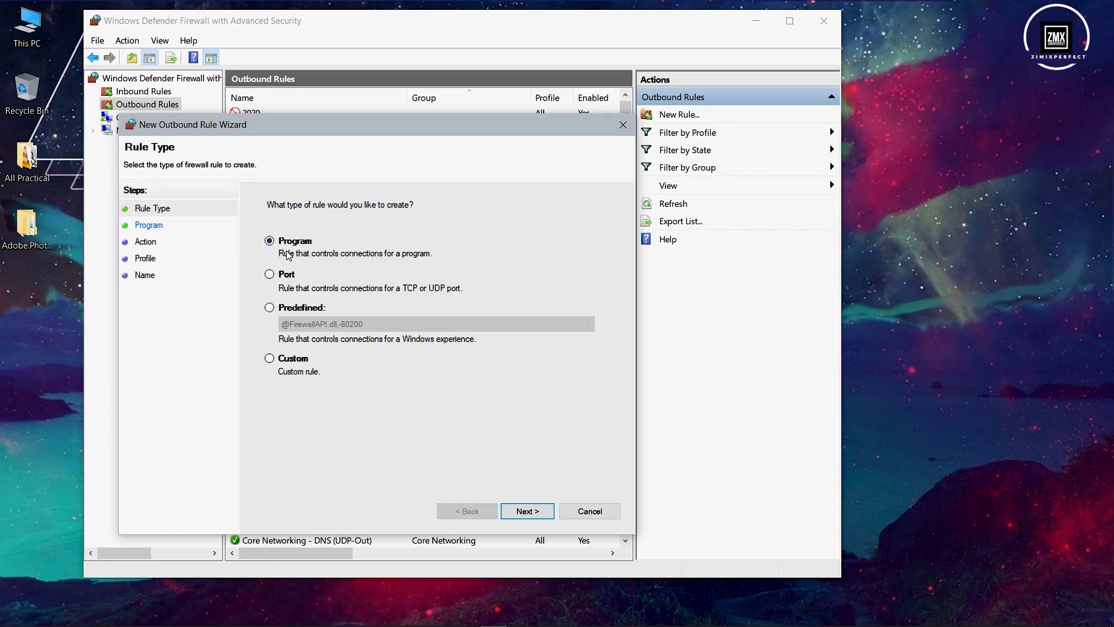
{"action": "left_click", "coordinate": [526, 511]}
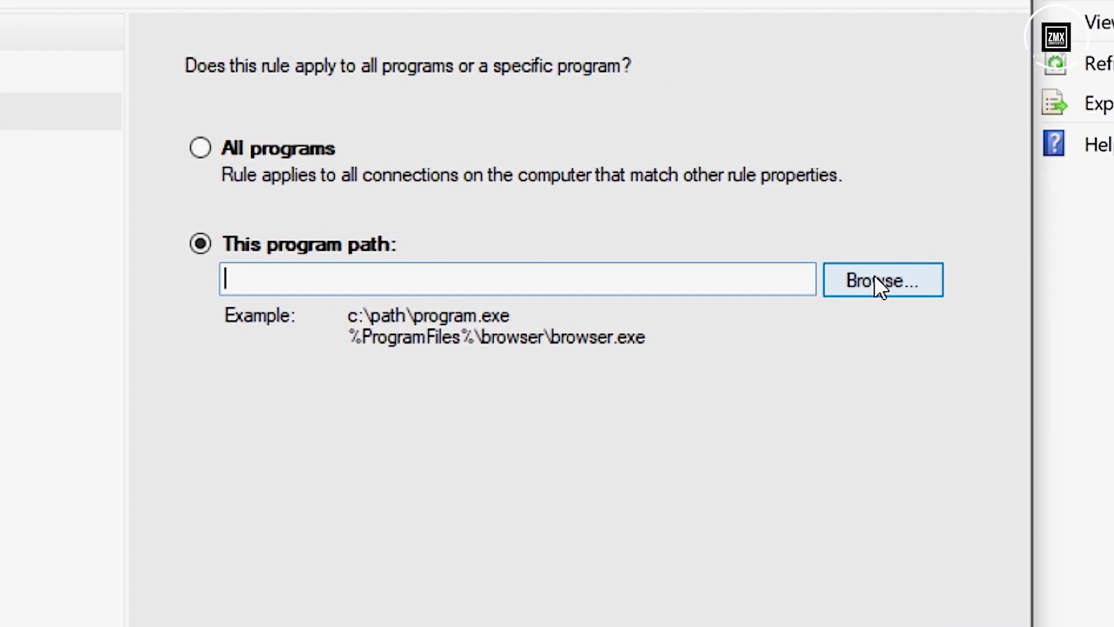
Set the rule's program path to the Photoshop application in C:\Program Files\Adobe\Adobe Photoshop CC 2020
{"action": "left_click", "coordinate": [874, 274]}
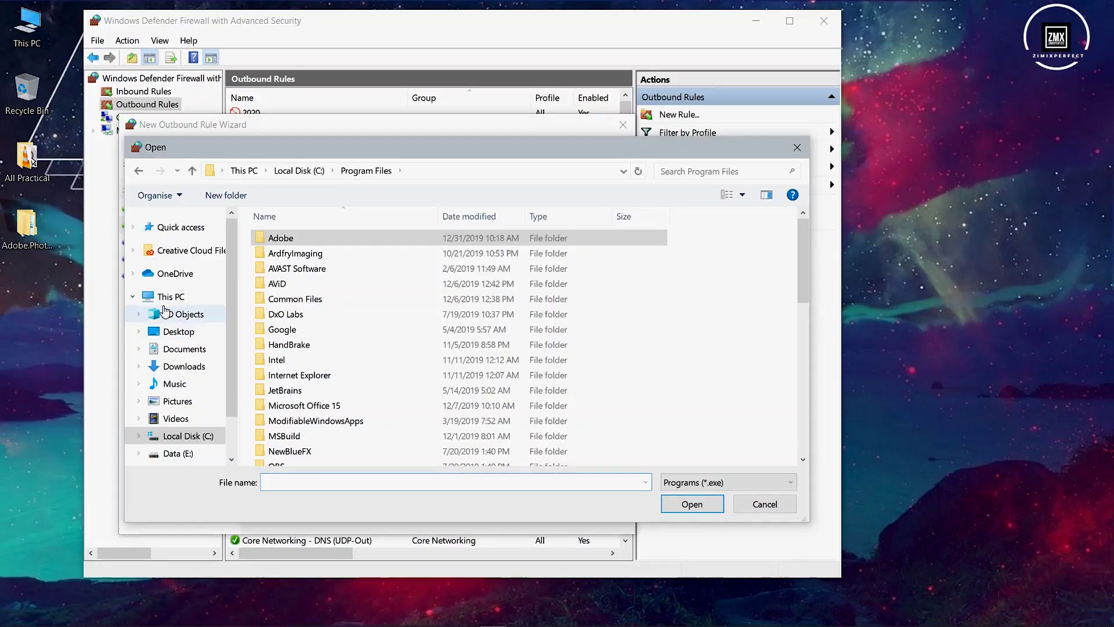
{"action": "left_click", "coordinate": [171, 297]}
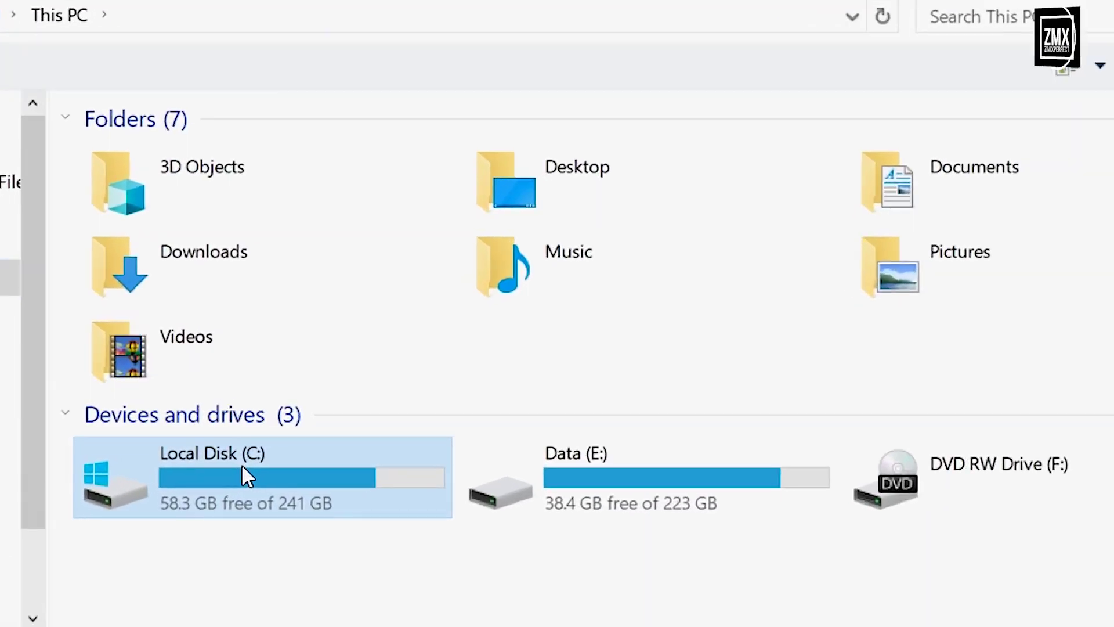
{"action": "double_click", "coordinate": [330, 388]}
{"action": "left_click", "coordinate": [129, 253]}
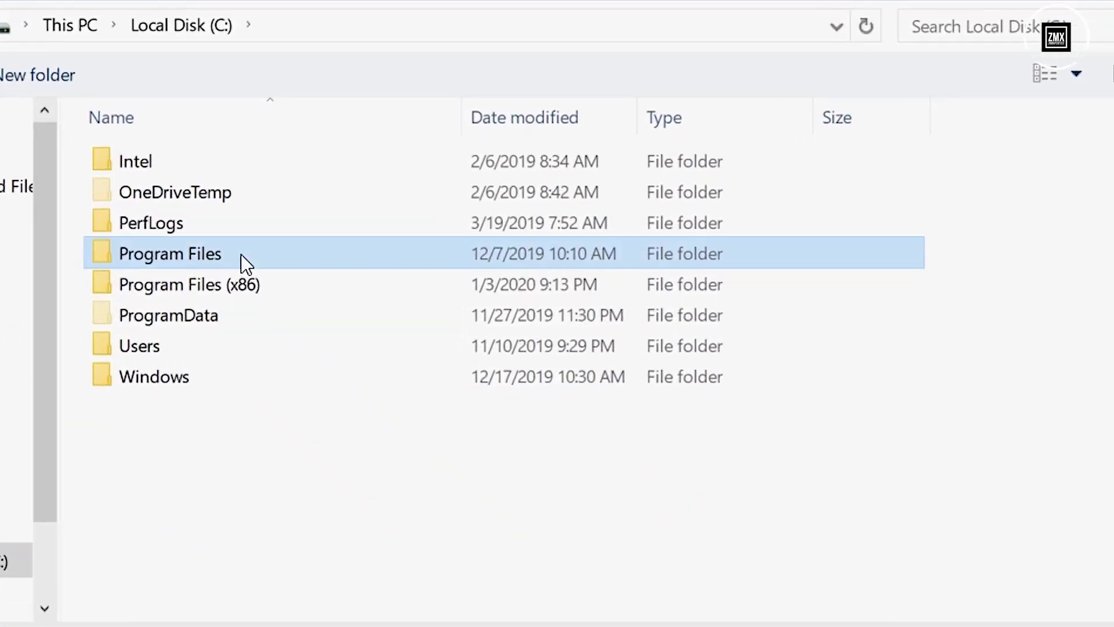
{"action": "double_click", "coordinate": [241, 254]}
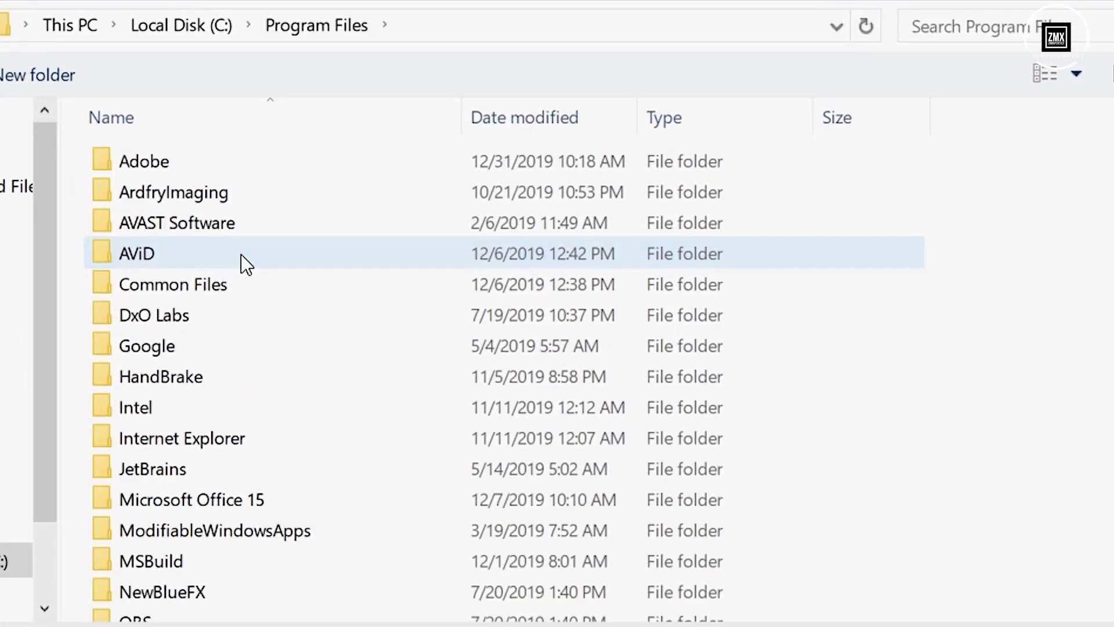
{"action": "double_click", "coordinate": [207, 172]}
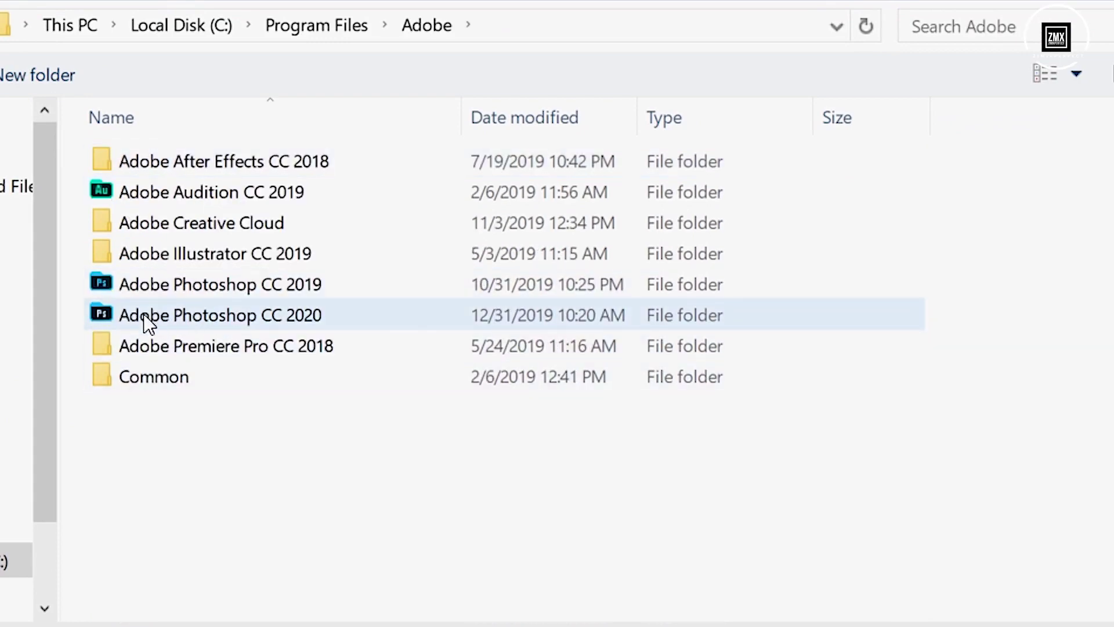
{"action": "double_click", "coordinate": [292, 319]}
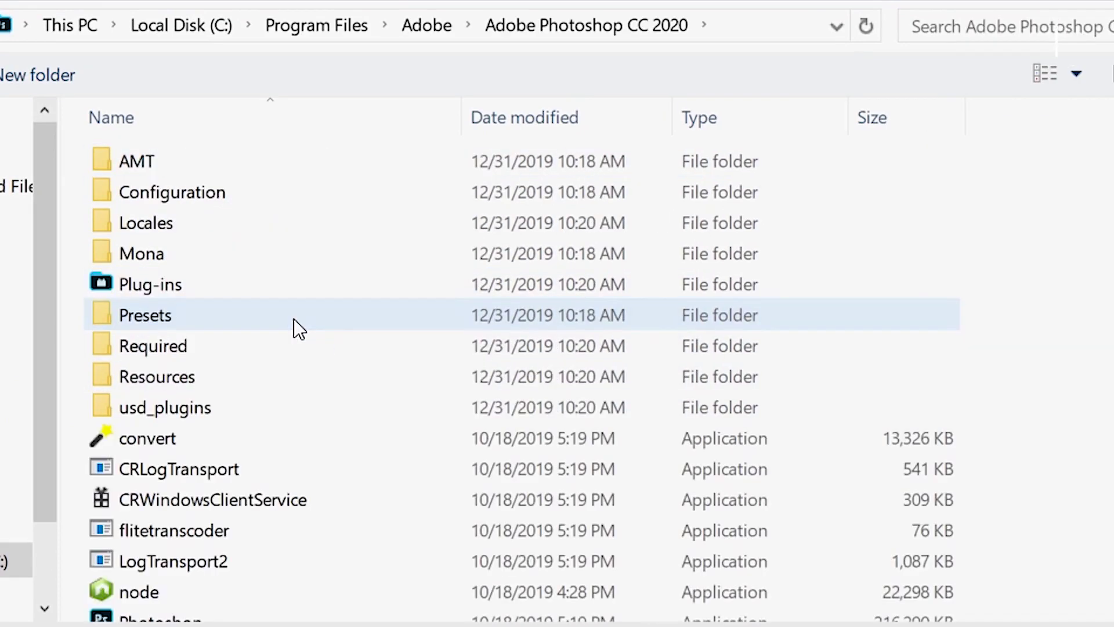
{"action": "scroll", "coordinate": [261, 447], "scroll_direction": "down", "scroll_amount": 1}
{"action": "left_click", "coordinate": [176, 544]}
{"action": "scroll", "coordinate": [215, 537], "scroll_direction": "down", "scroll_amount": 1}
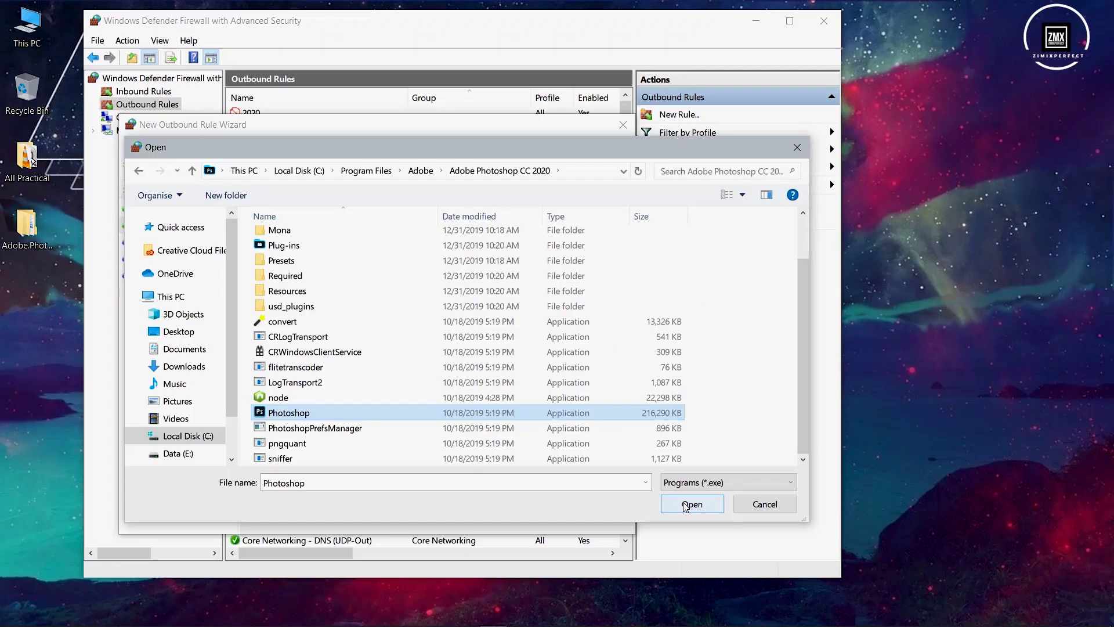
{"action": "left_click", "coordinate": [691, 503]}
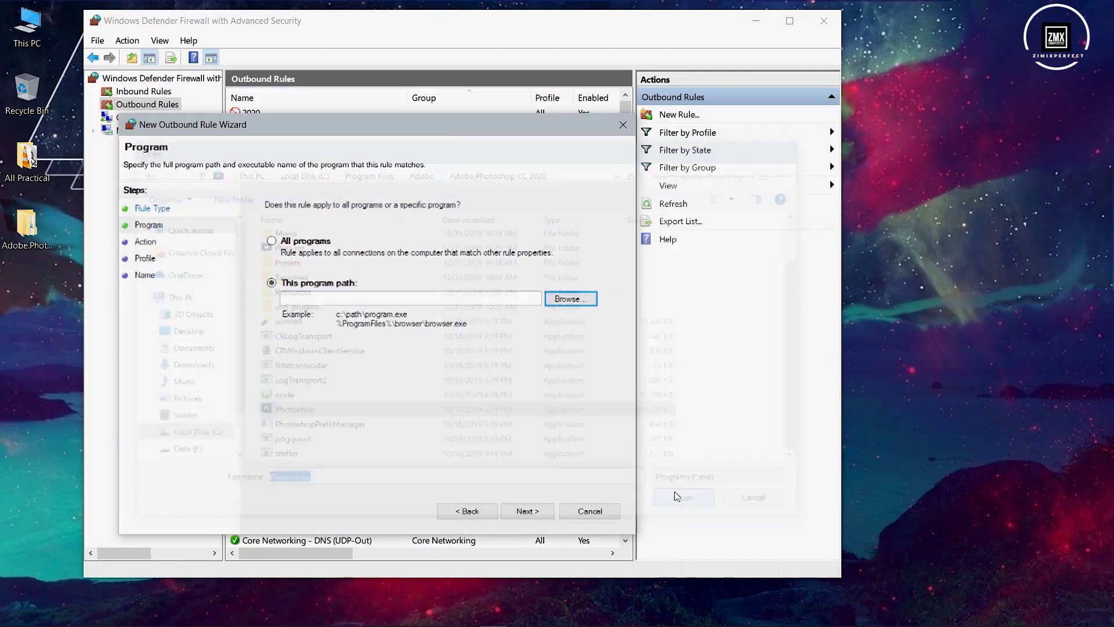
{"action": "left_click", "coordinate": [527, 510]}
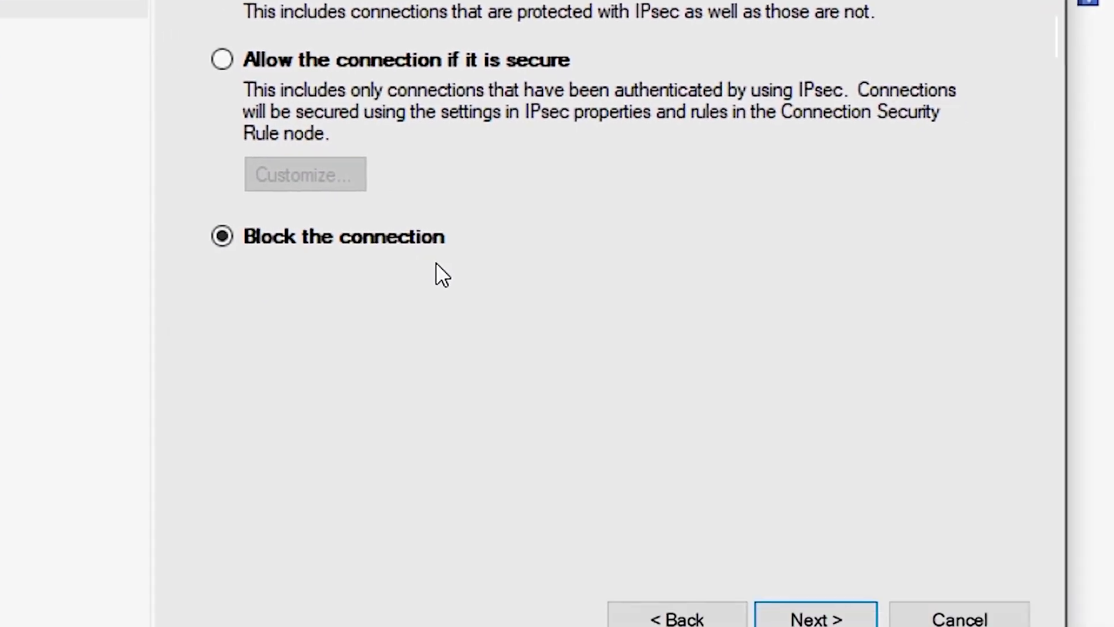
Set the rule to block the connection for the Domain, Private and Public profiles, and save it as "Photoshop 2020"
{"action": "left_click", "coordinate": [771, 519]}
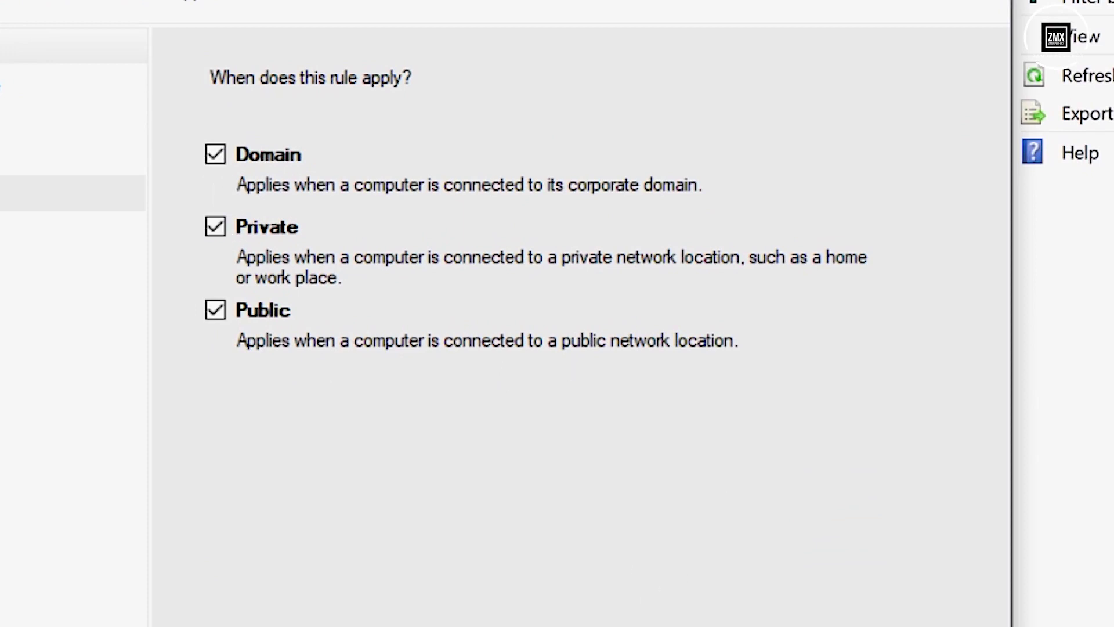
{"action": "left_click", "coordinate": [760, 472]}
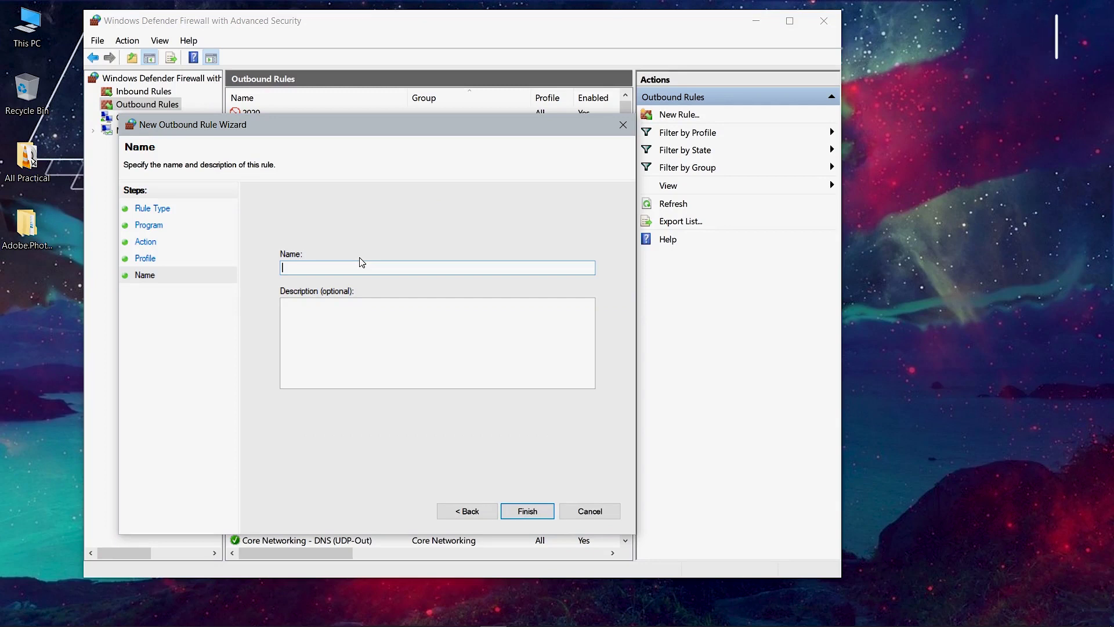
{"action": "type", "text": "Photosh"}
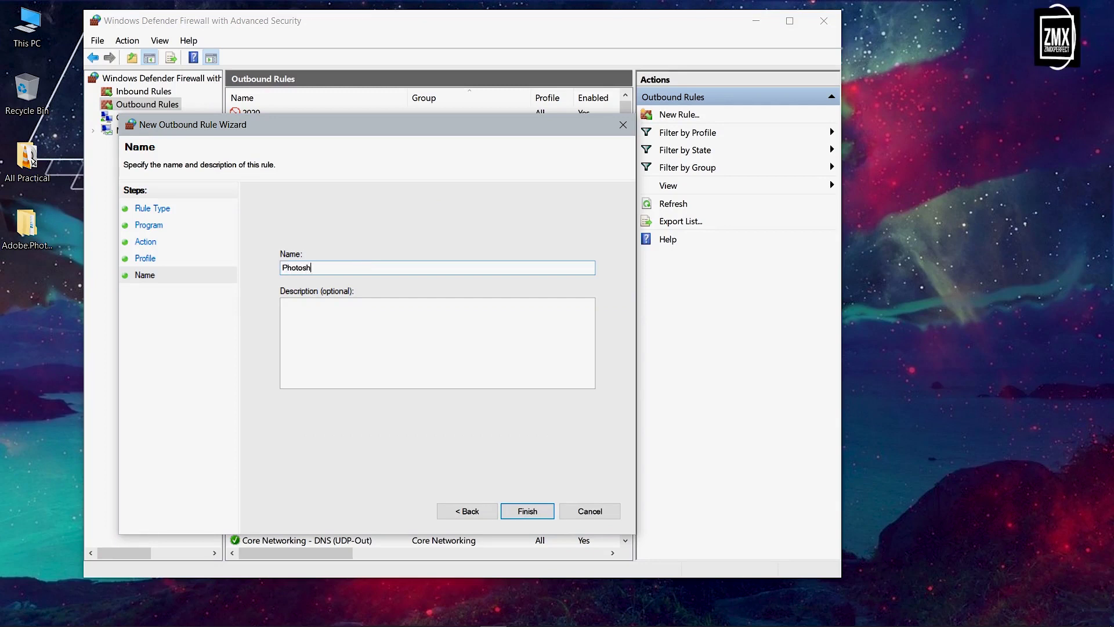
{"action": "type", "text": "op 2020"}
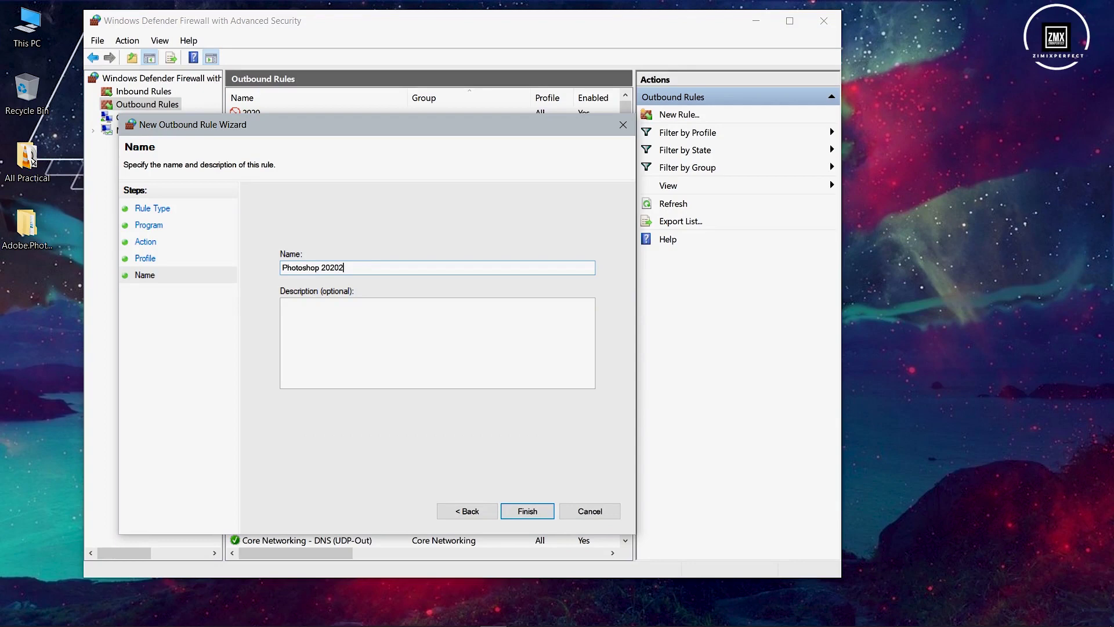
{"action": "left_click", "coordinate": [527, 512]}
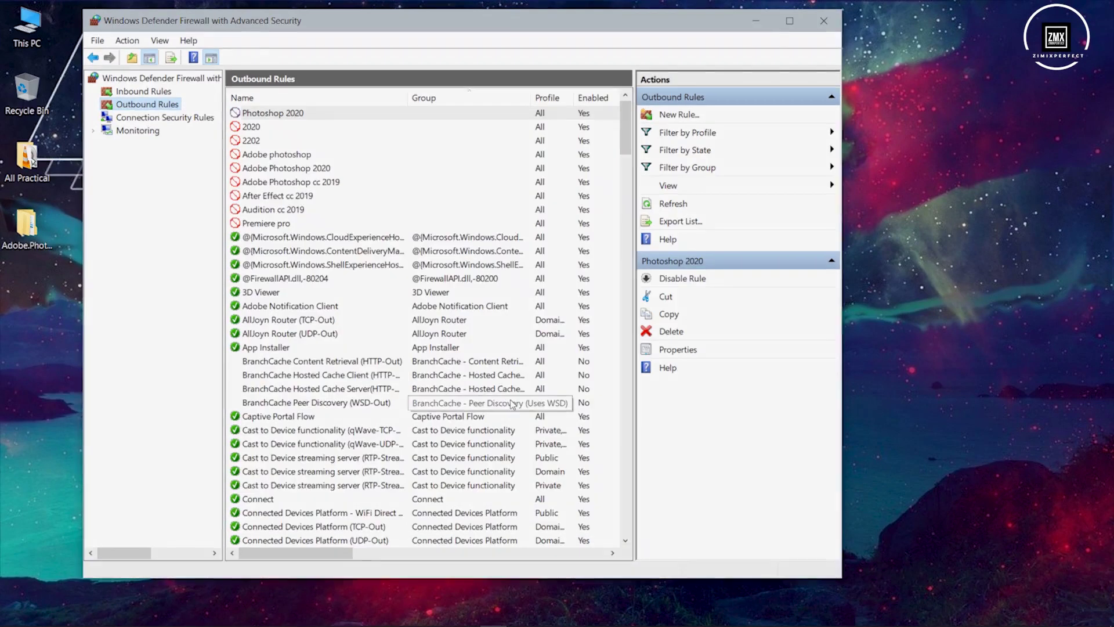